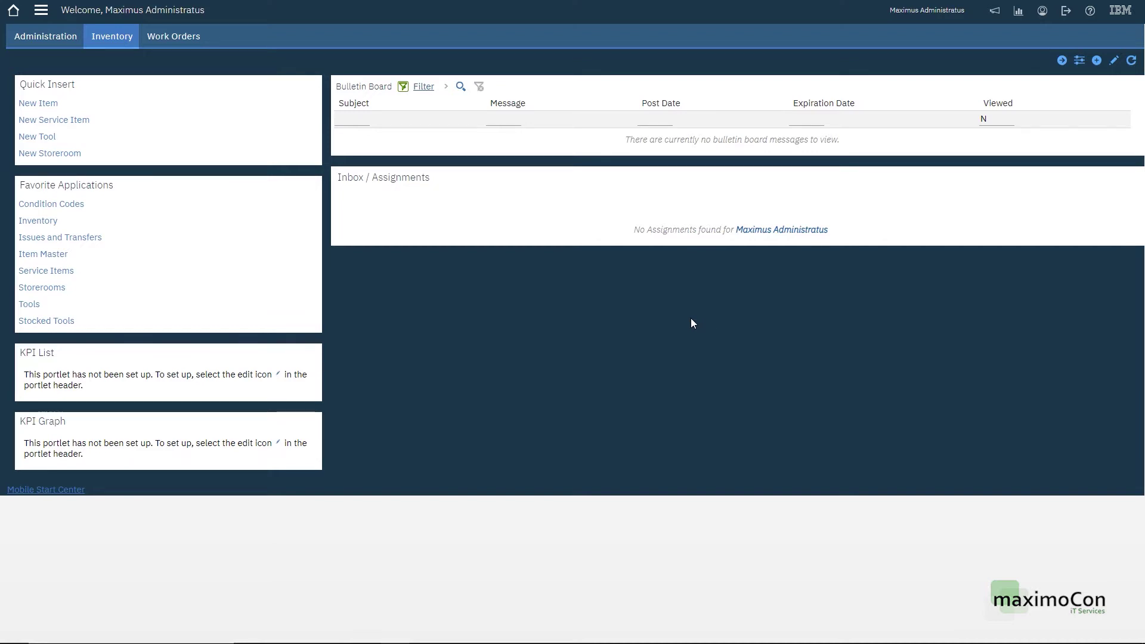
- Open the navigation menu to show the Inventory module's applications
{"action": "left_click", "coordinate": [41, 10]}
{"action": "mouse_move", "coordinate": [65, 195]}
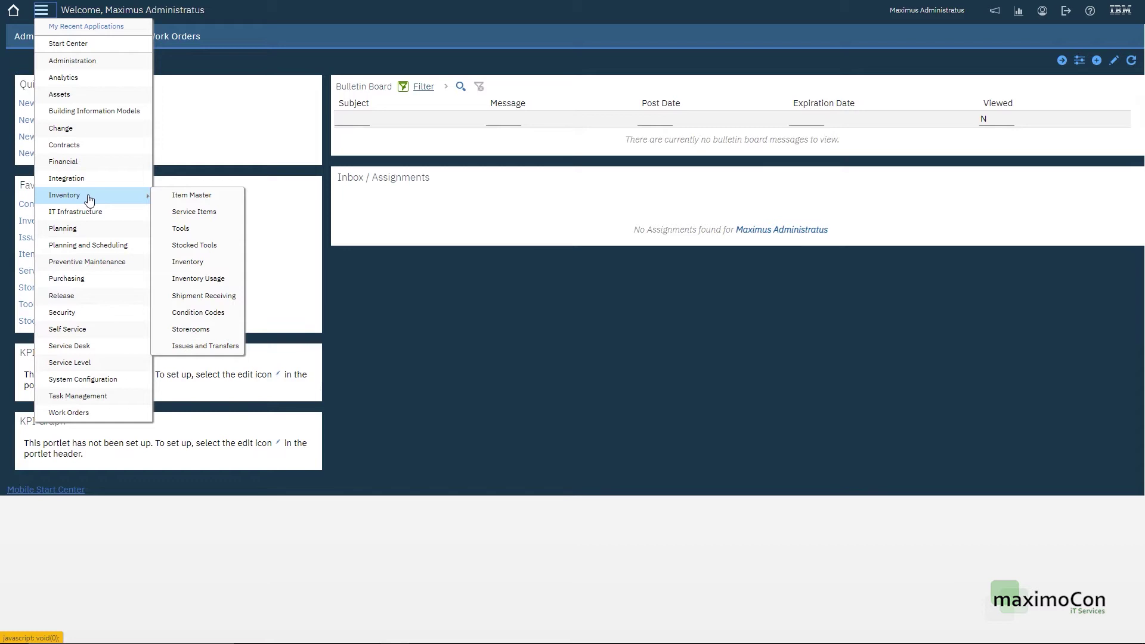
- In Item Master, create and save item 00001 described as 'Intake and Exhaust for DSC12 Engine'
{"action": "left_click", "coordinate": [189, 195]}
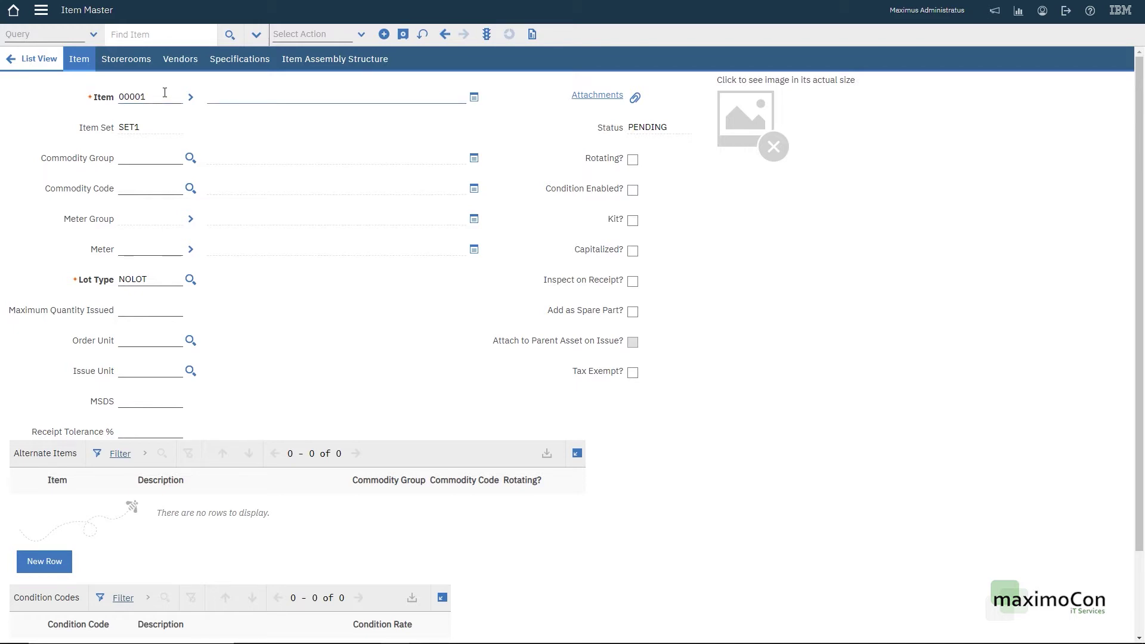
{"action": "type", "text": "Intakeand "}
{"action": "type", "text": "Exhaust for DS"}
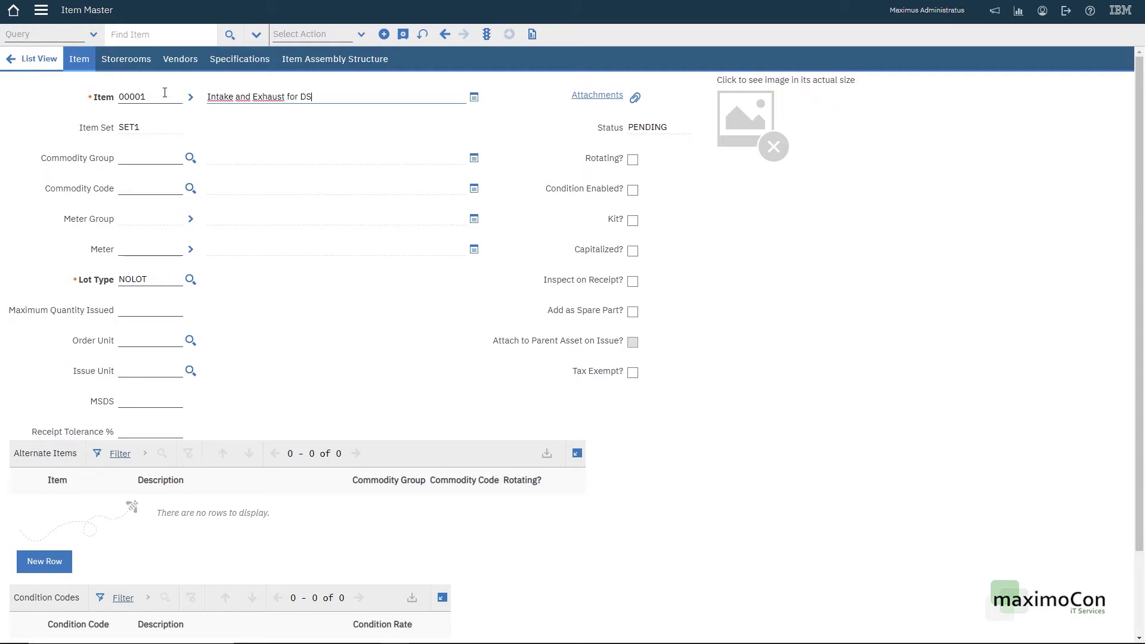
{"action": "type", "text": "C12 Engine"}
{"action": "key", "text": "Tab"}
{"action": "left_click", "coordinate": [405, 36]}
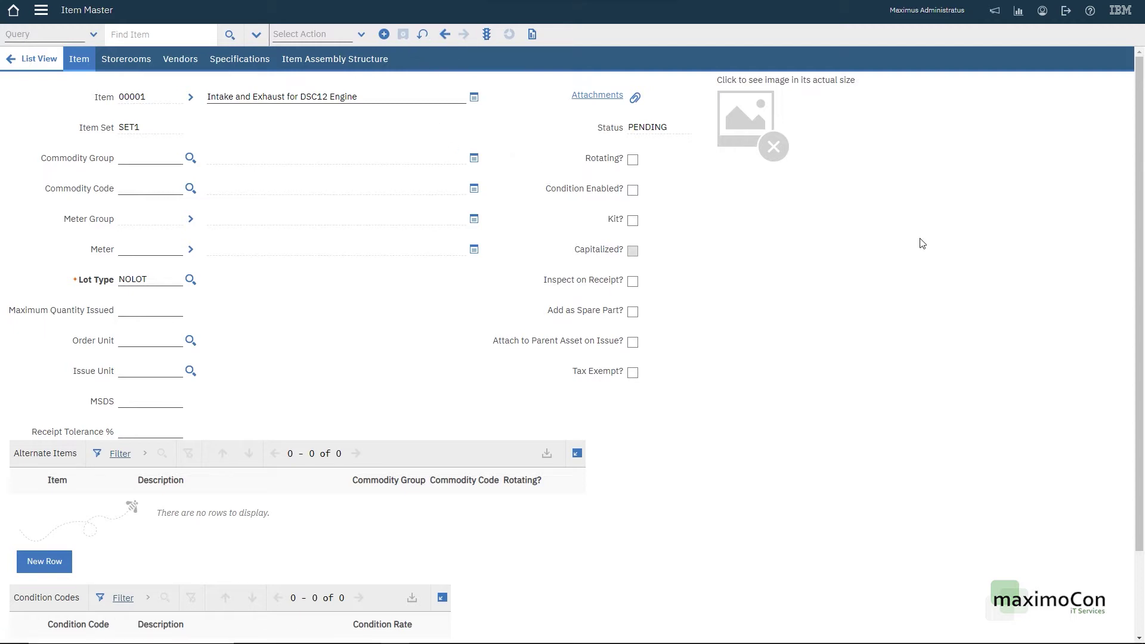
- Change item 00001's status from Pending to Active
{"action": "left_click", "coordinate": [488, 34]}
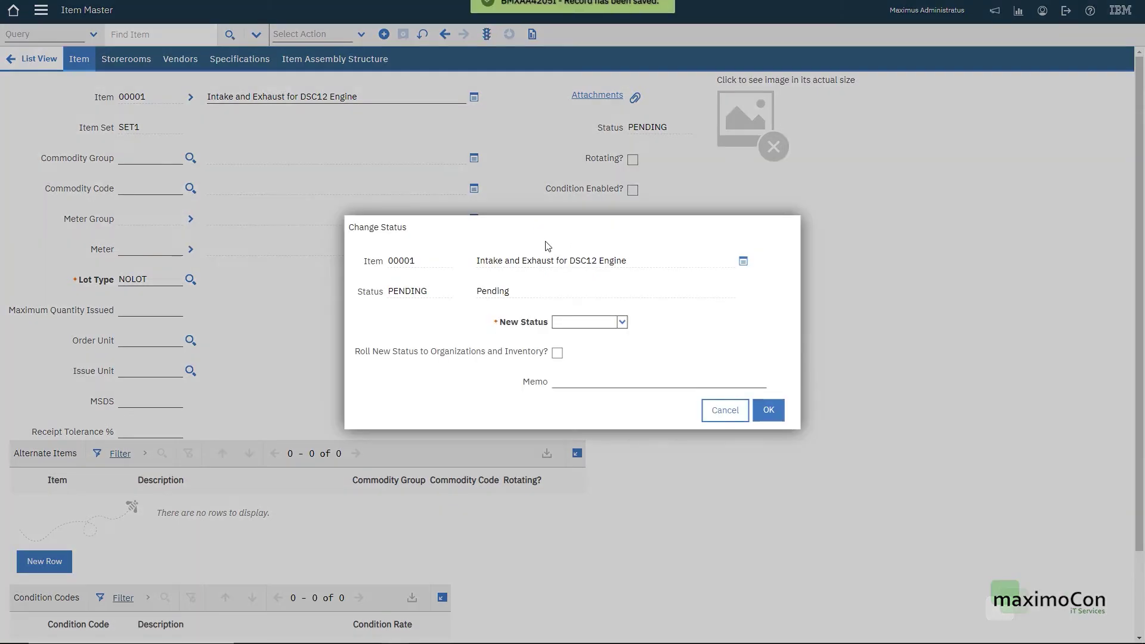
{"action": "left_click", "coordinate": [602, 322]}
{"action": "left_click", "coordinate": [600, 338]}
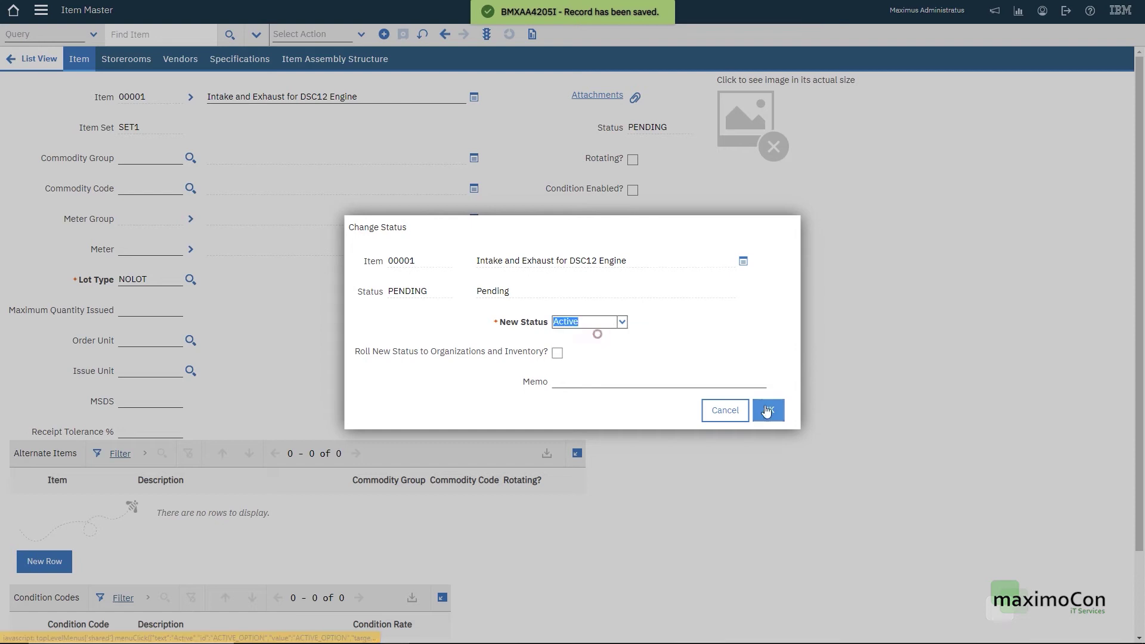
{"action": "left_click", "coordinate": [768, 410]}
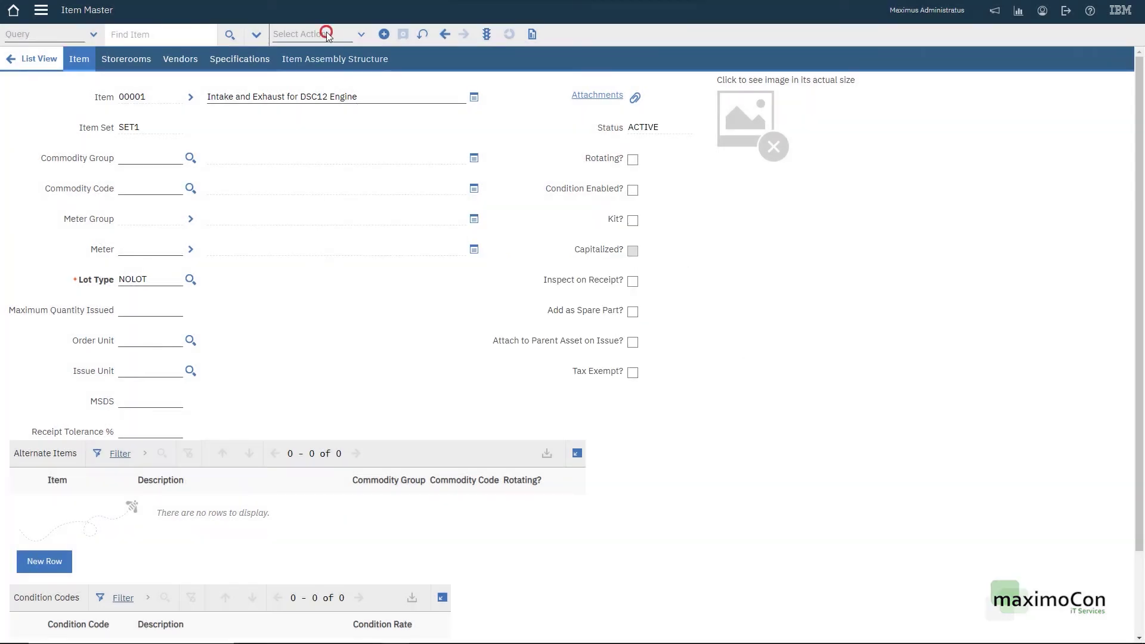
{"action": "left_click", "coordinate": [327, 34]}
{"action": "mouse_move", "coordinate": [331, 220]}
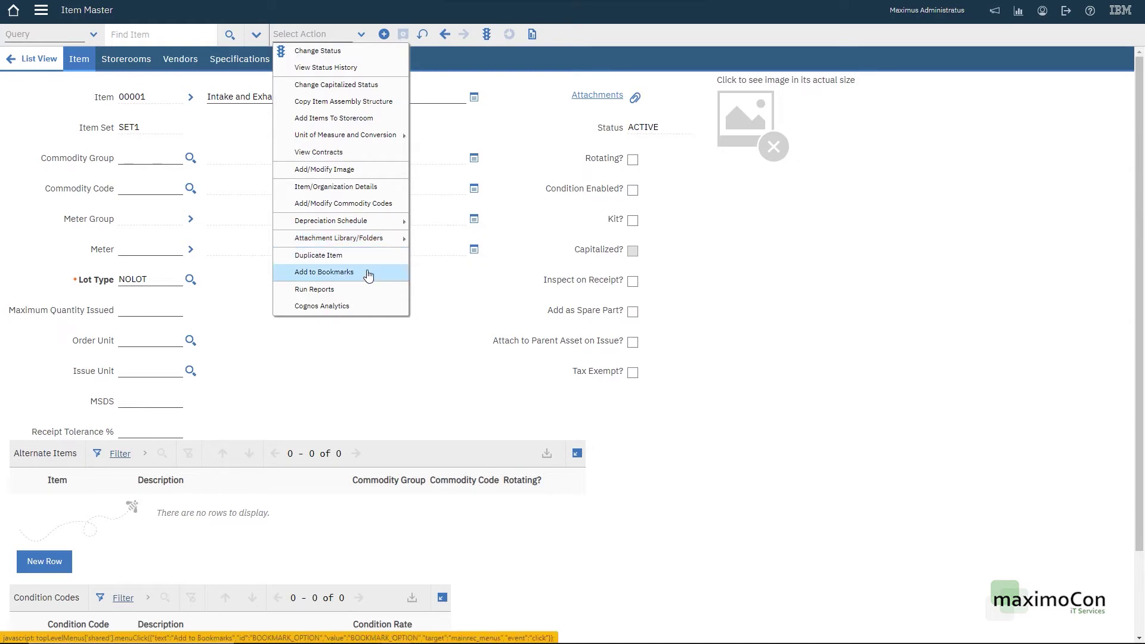
- Attach scania_intake_andexhaust_valve.jpg as item 00001's image and preview it
{"action": "left_click", "coordinate": [359, 169]}
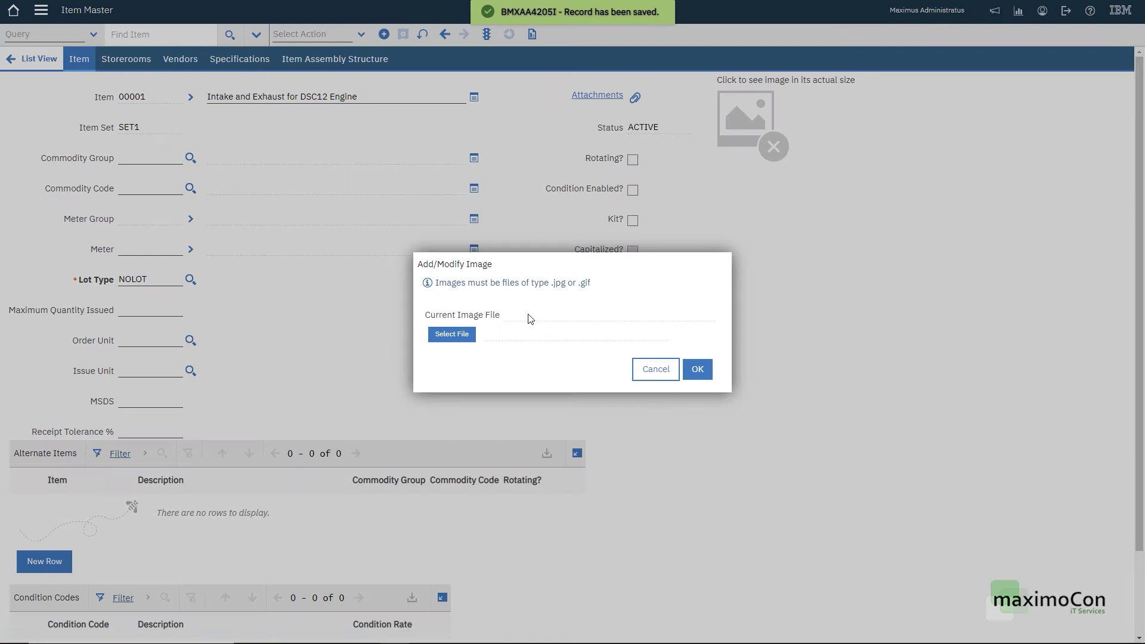
{"action": "left_click", "coordinate": [443, 333]}
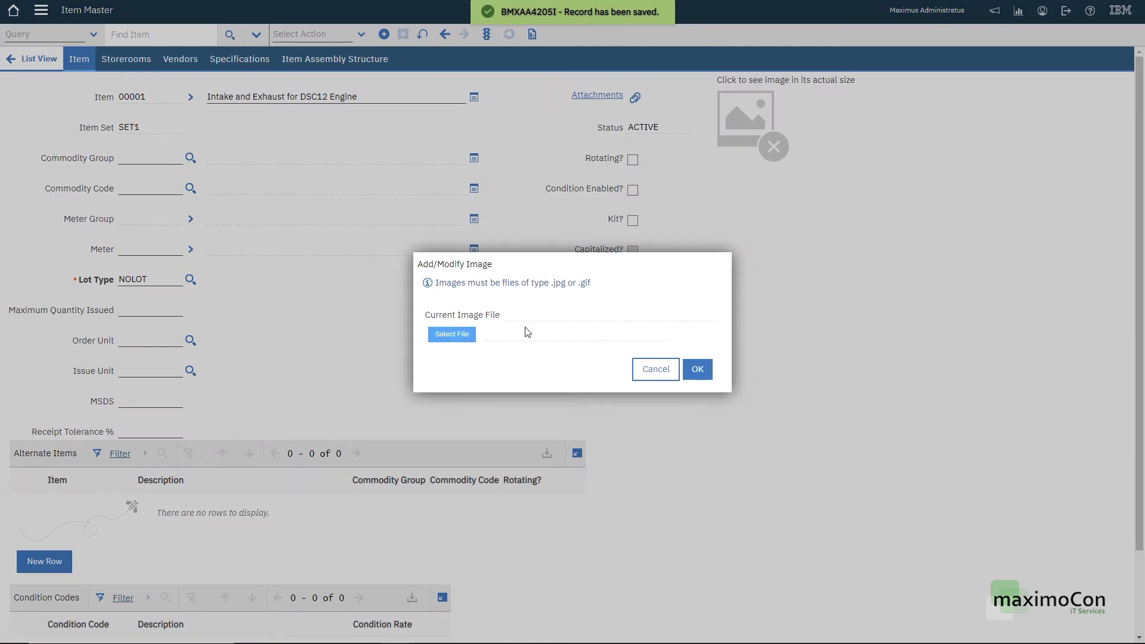
{"action": "left_click", "coordinate": [139, 91]}
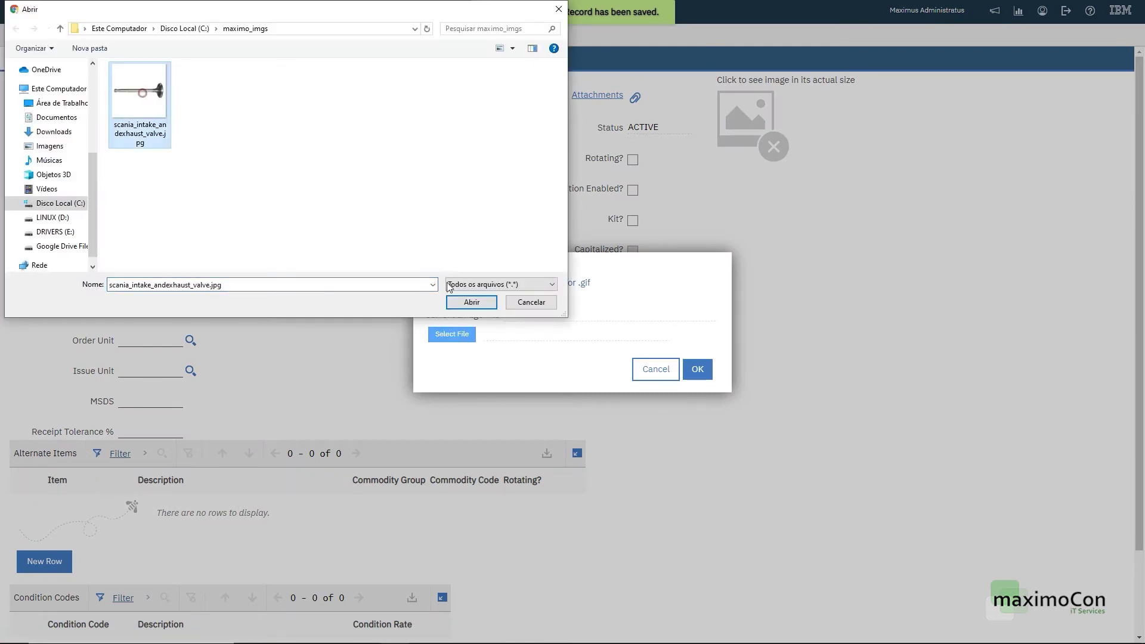
{"action": "left_click", "coordinate": [472, 306]}
{"action": "left_click", "coordinate": [704, 361]}
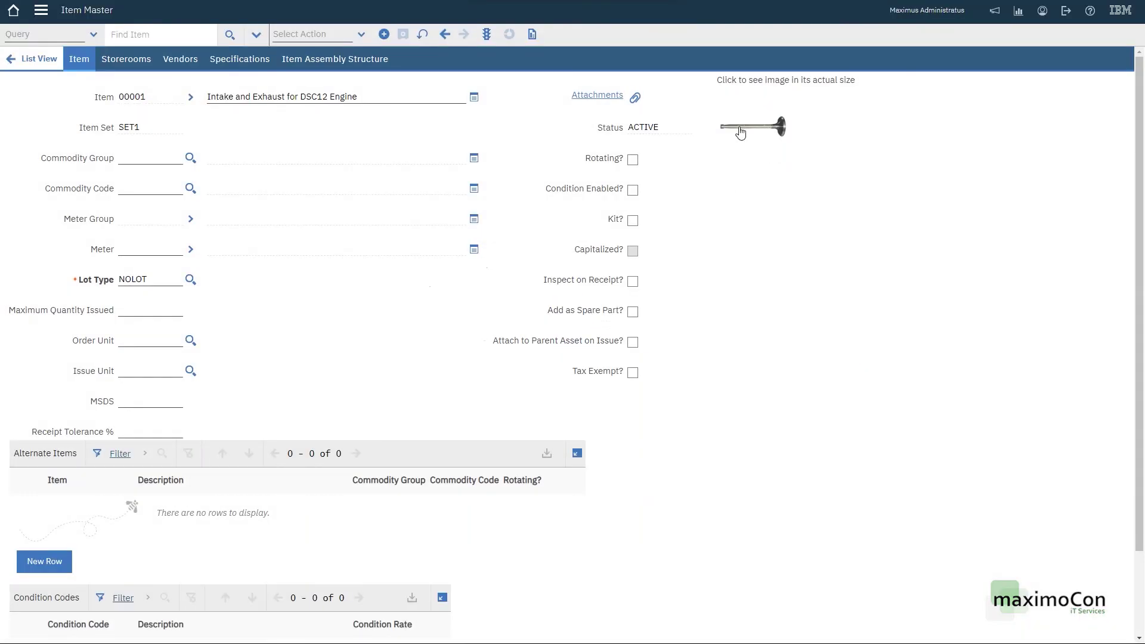
{"action": "left_click", "coordinate": [742, 126]}
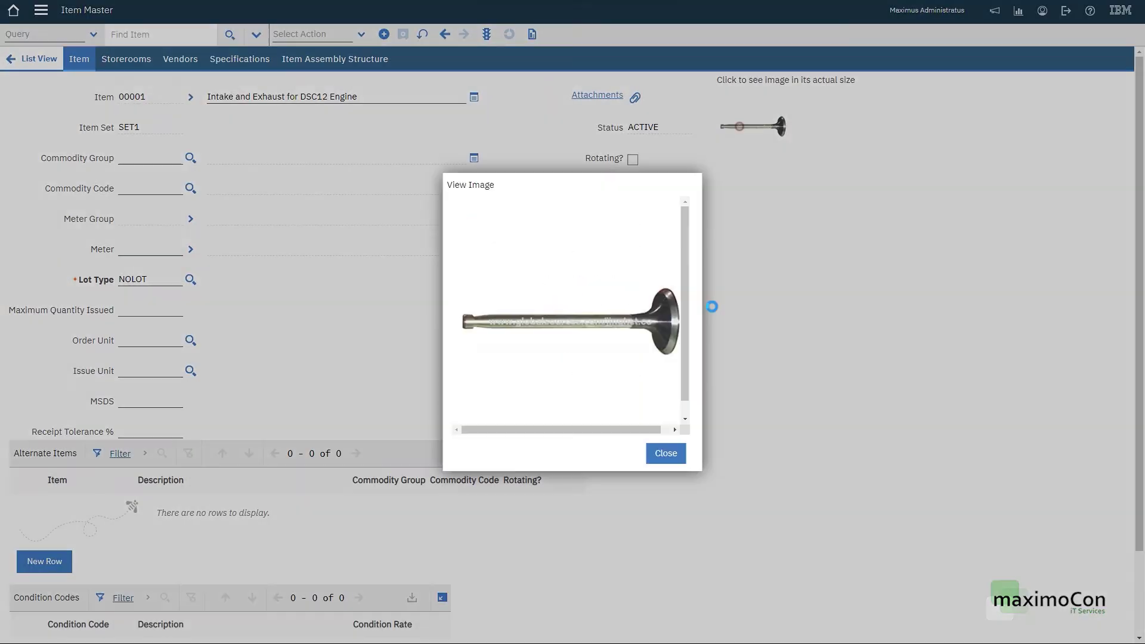
{"action": "left_click", "coordinate": [666, 453]}
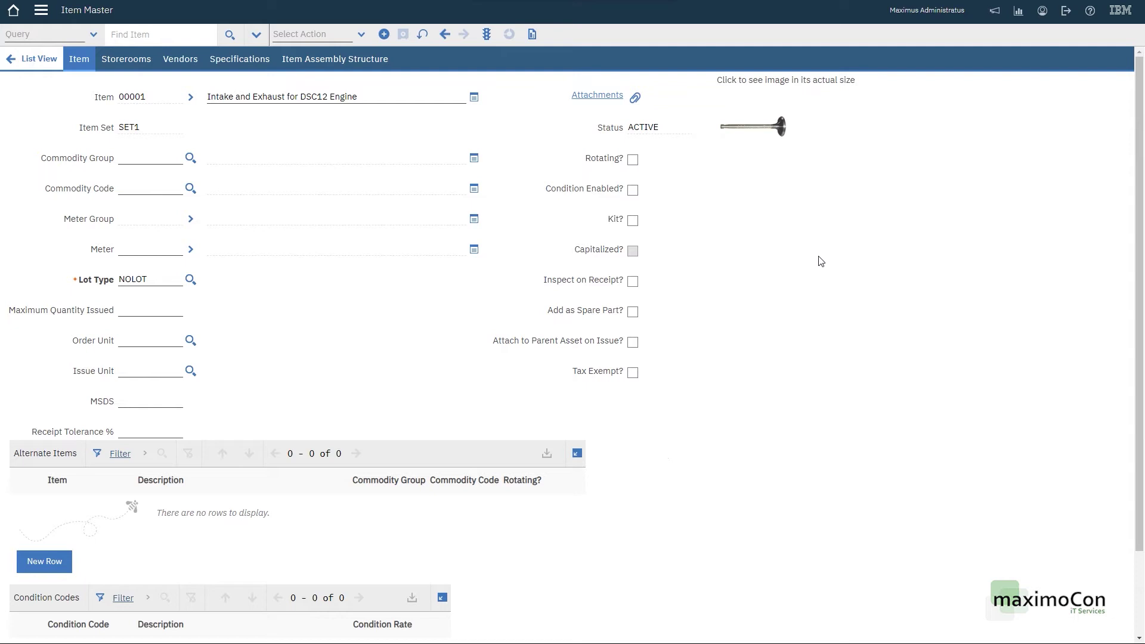
- Add item 00001 to the CENTRAL storeroom at site BEDFORD
{"action": "left_click", "coordinate": [363, 37]}
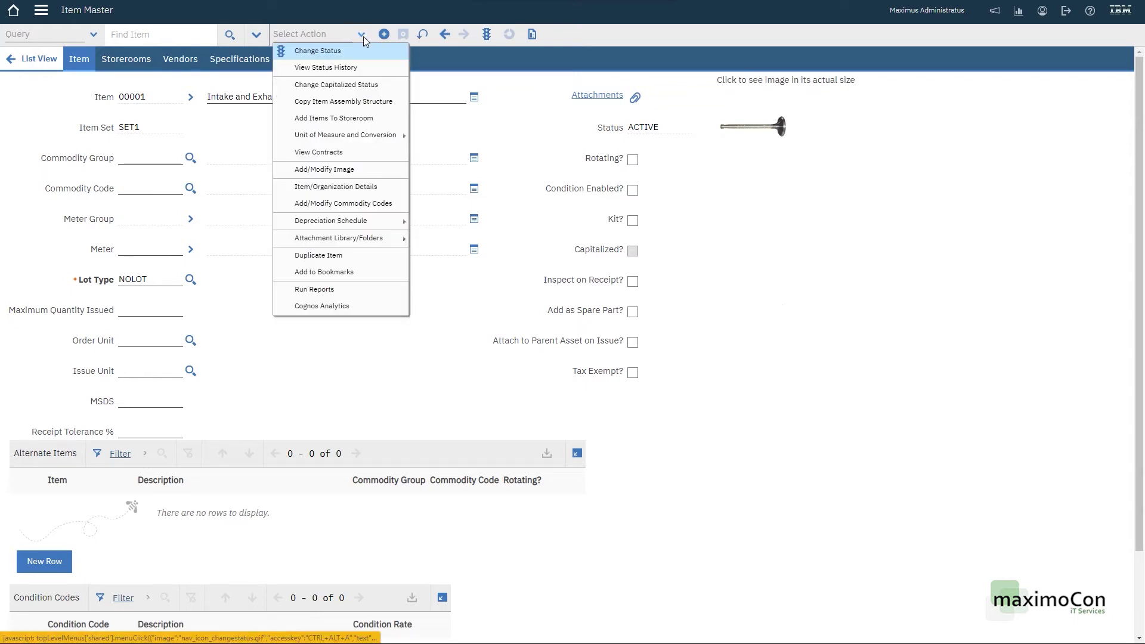
{"action": "left_click", "coordinate": [356, 123]}
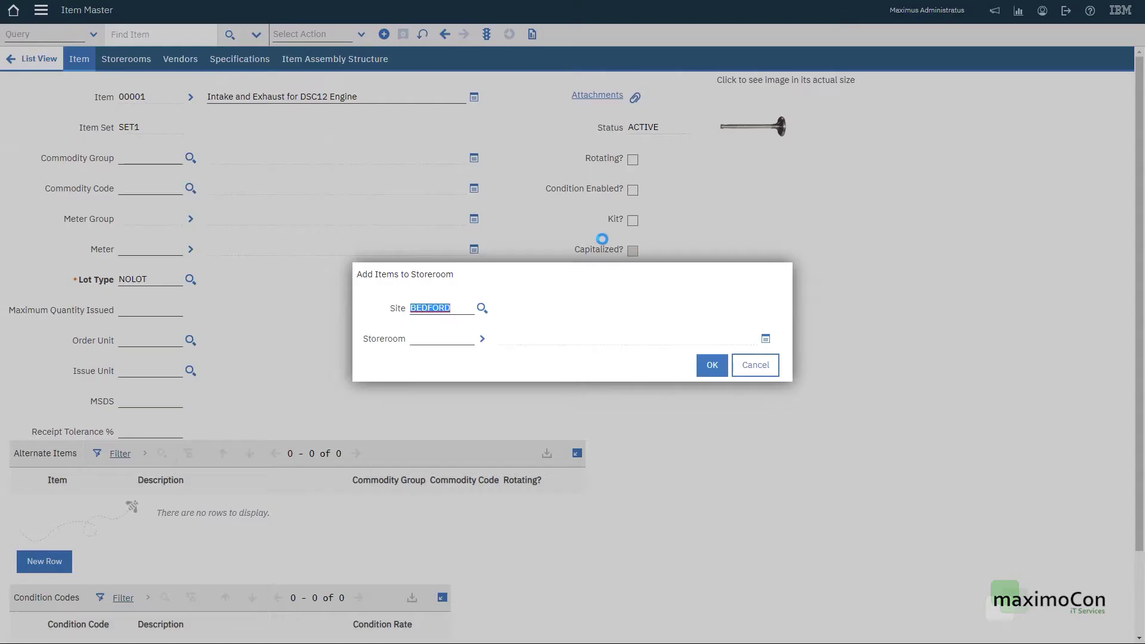
{"action": "left_click", "coordinate": [449, 343]}
{"action": "double_click", "coordinate": [433, 308]}
{"action": "left_click", "coordinate": [484, 340]}
{"action": "left_click", "coordinate": [507, 356]}
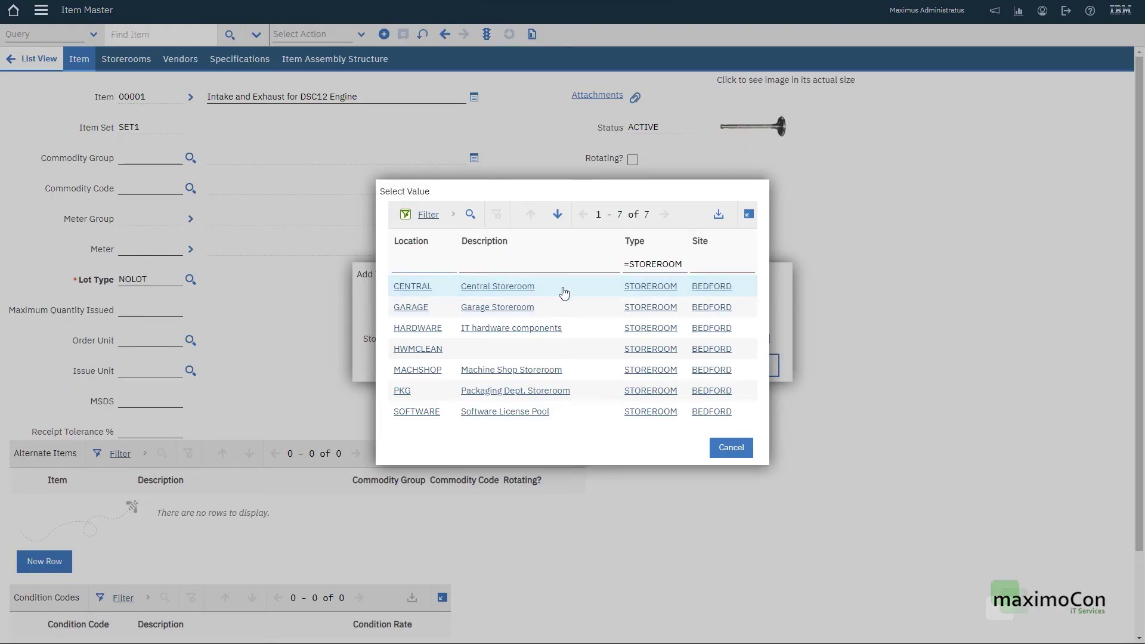
{"action": "left_click", "coordinate": [413, 287]}
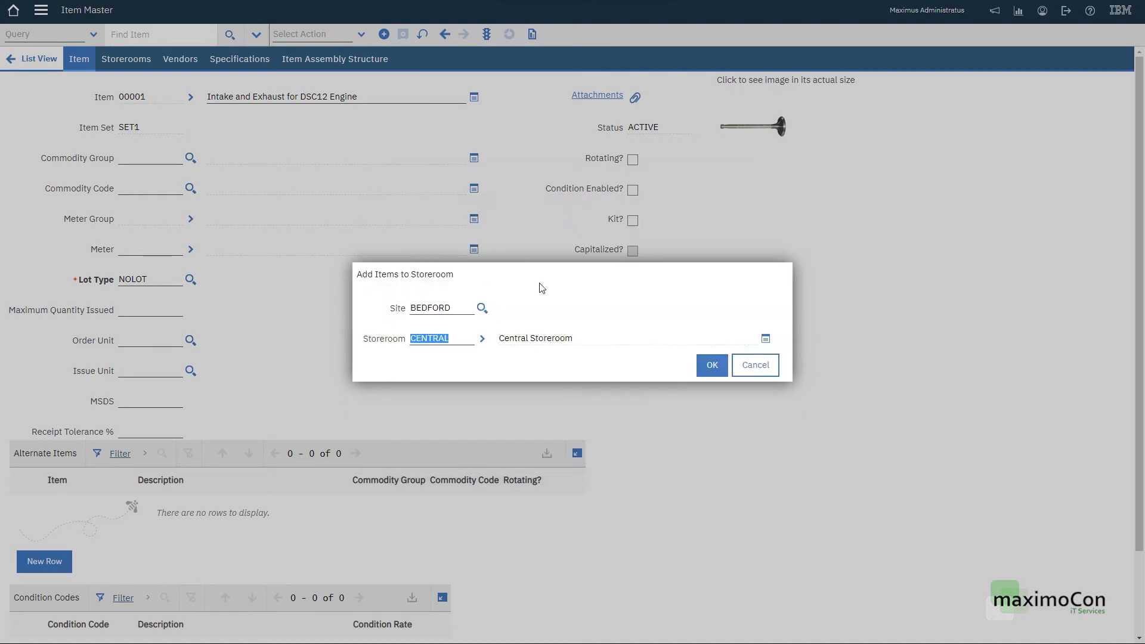
{"action": "left_click", "coordinate": [709, 365]}
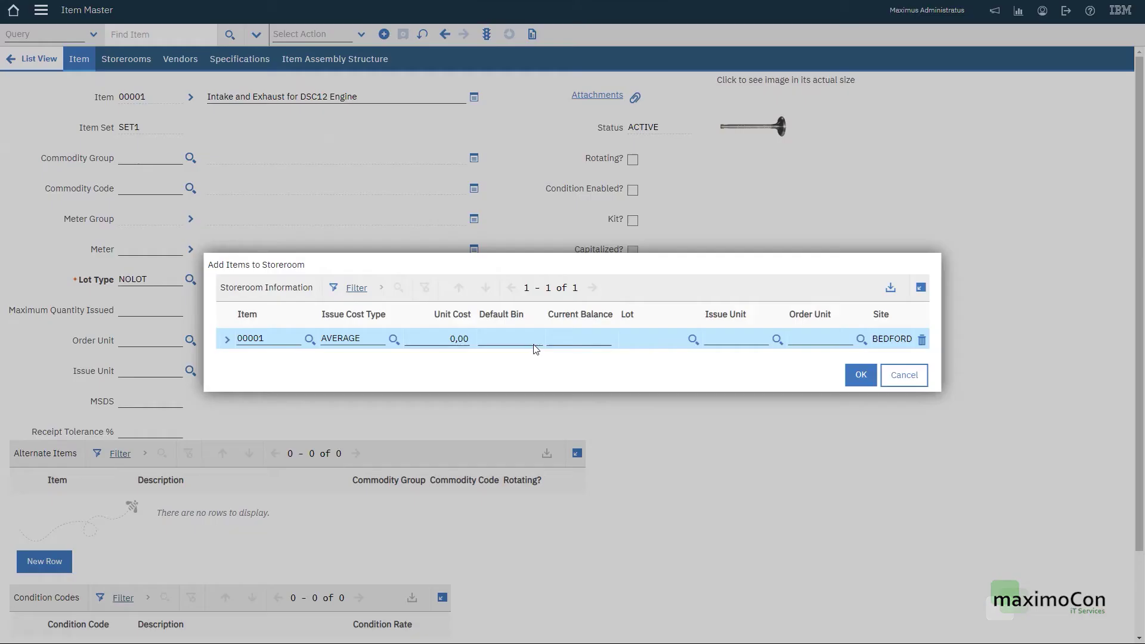
- Stock CENTRAL with 200 at unit cost 1,99, issue unit EACH, order unit BOX
{"action": "left_click", "coordinate": [458, 341]}
{"action": "type", "text": "1,99"}
{"action": "key", "text": "Tab"}
{"action": "type", "text": "200"}
{"action": "key", "text": "Tab"}
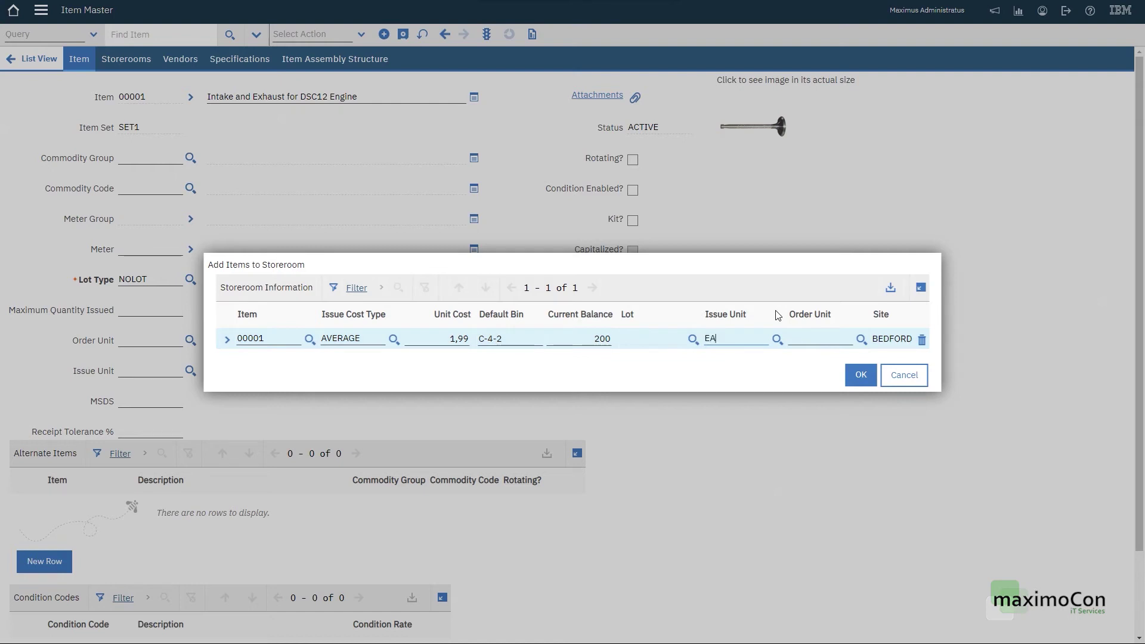
{"action": "key", "text": "Tab"}
{"action": "type", "text": "BO"}
{"action": "type", "text": "X"}
{"action": "key", "text": "shift+Tab"}
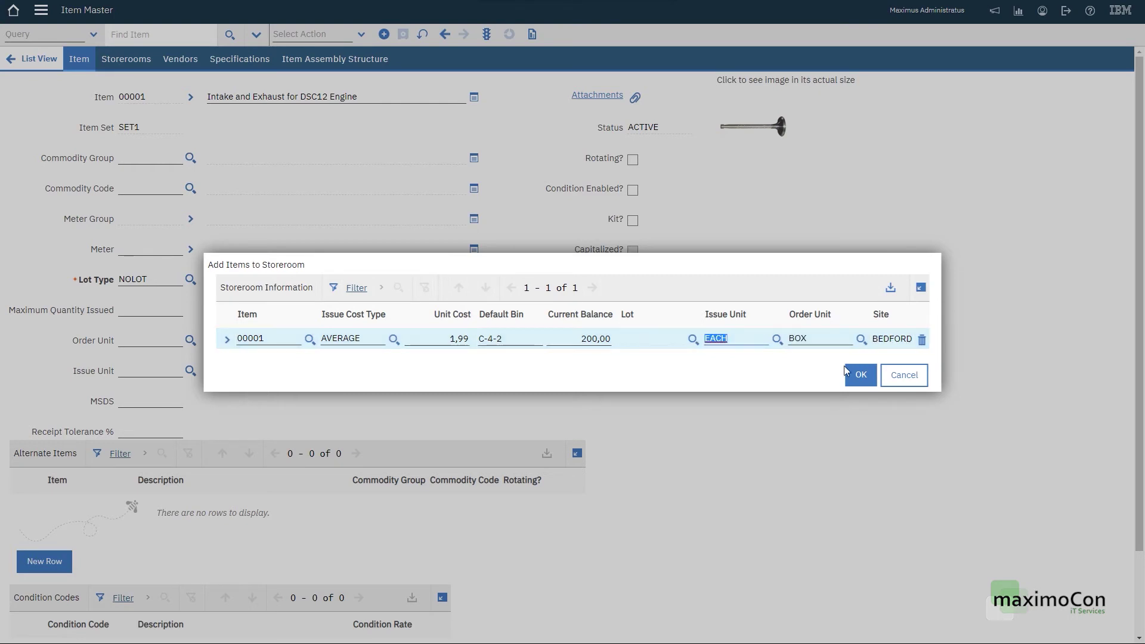
{"action": "left_click", "coordinate": [862, 375]}
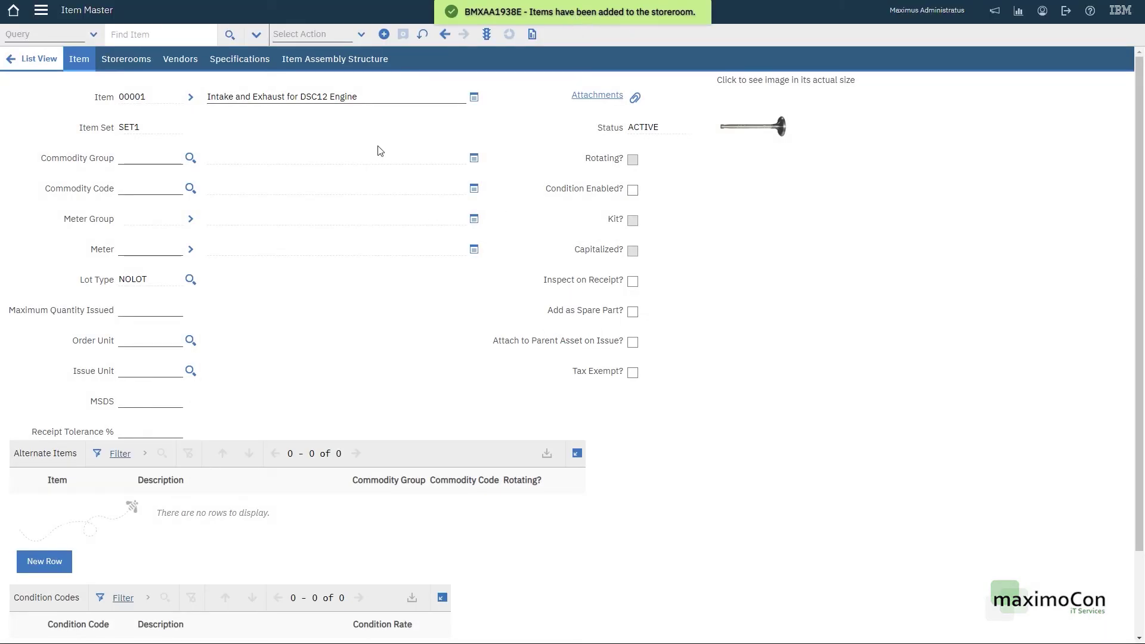
- Add item 00001 to the GARAGE storeroom at site BEDFORD
{"action": "left_click", "coordinate": [360, 34]}
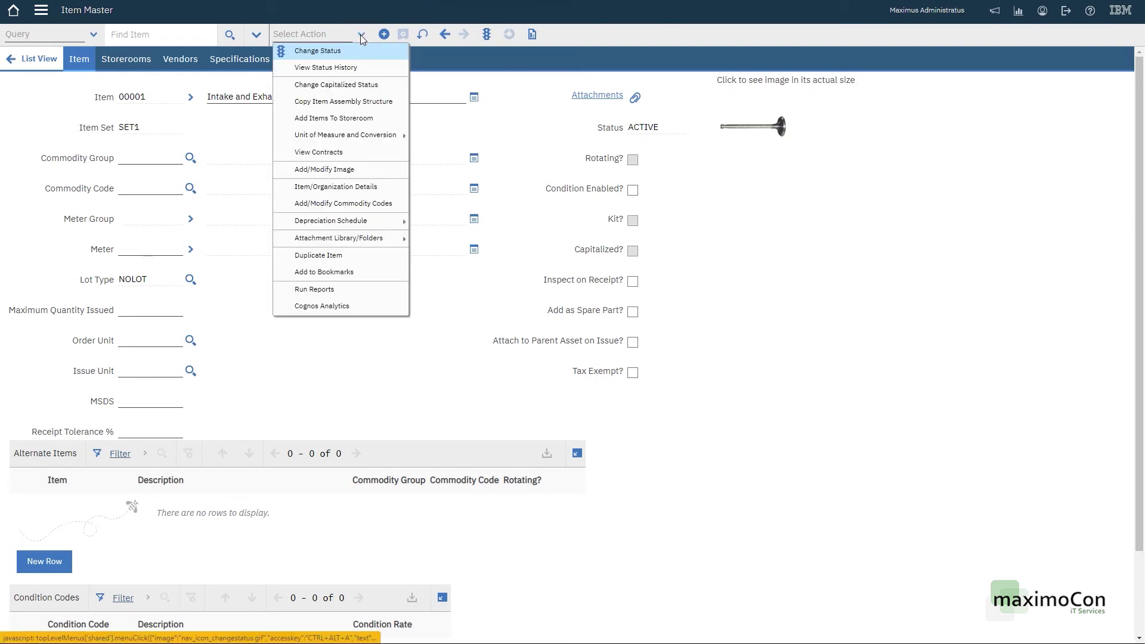
{"action": "left_click", "coordinate": [334, 119]}
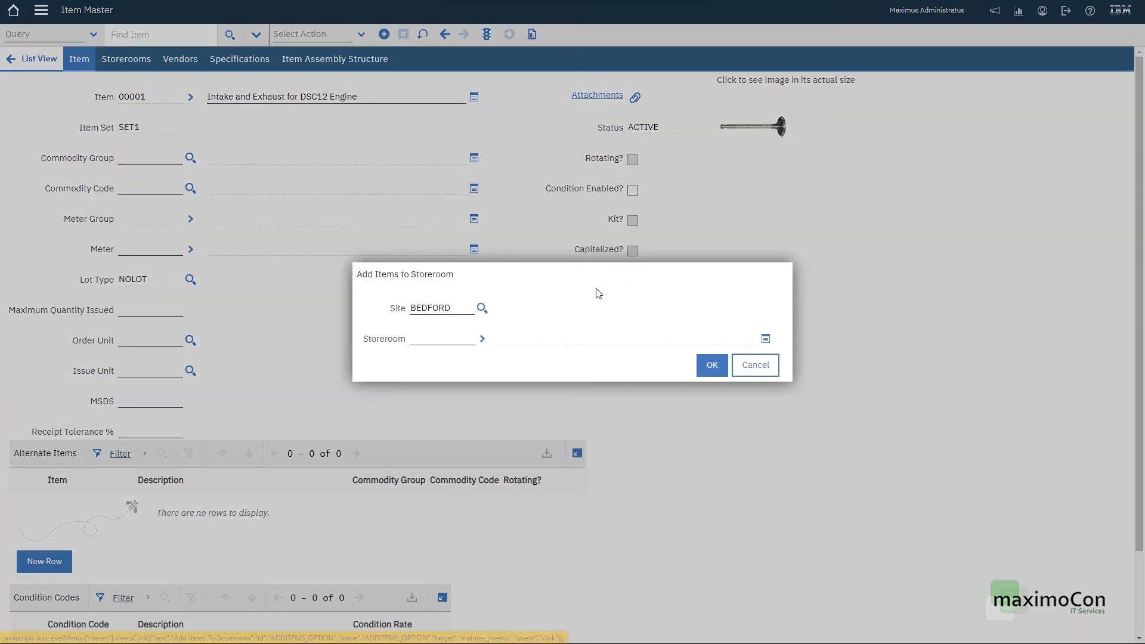
{"action": "left_click", "coordinate": [482, 338]}
{"action": "left_click", "coordinate": [495, 351]}
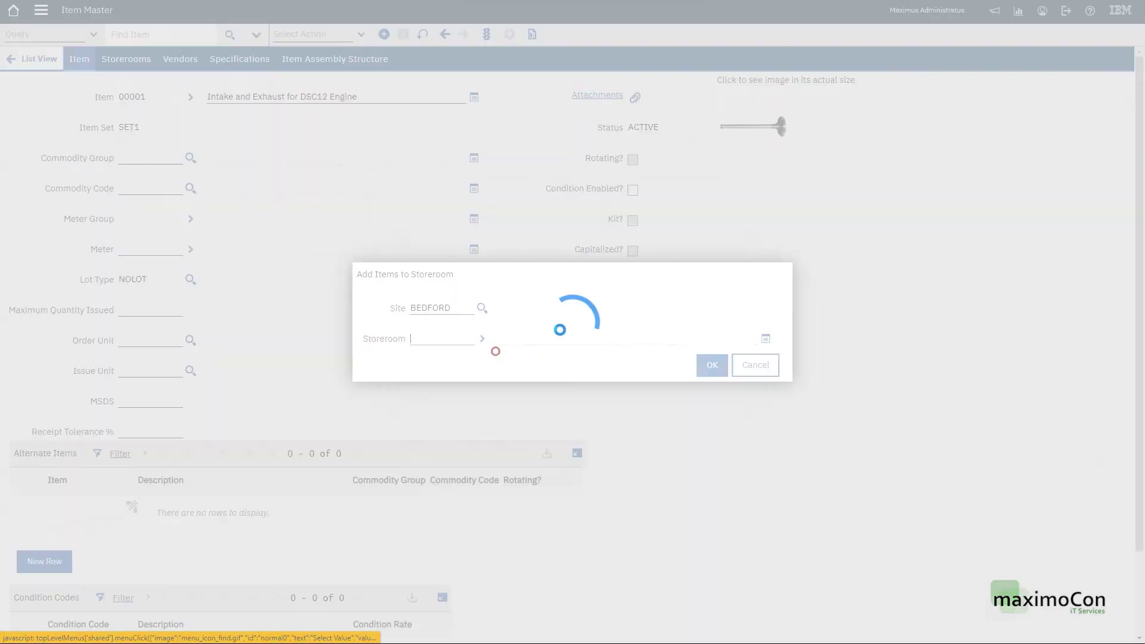
{"action": "left_click", "coordinate": [410, 302]}
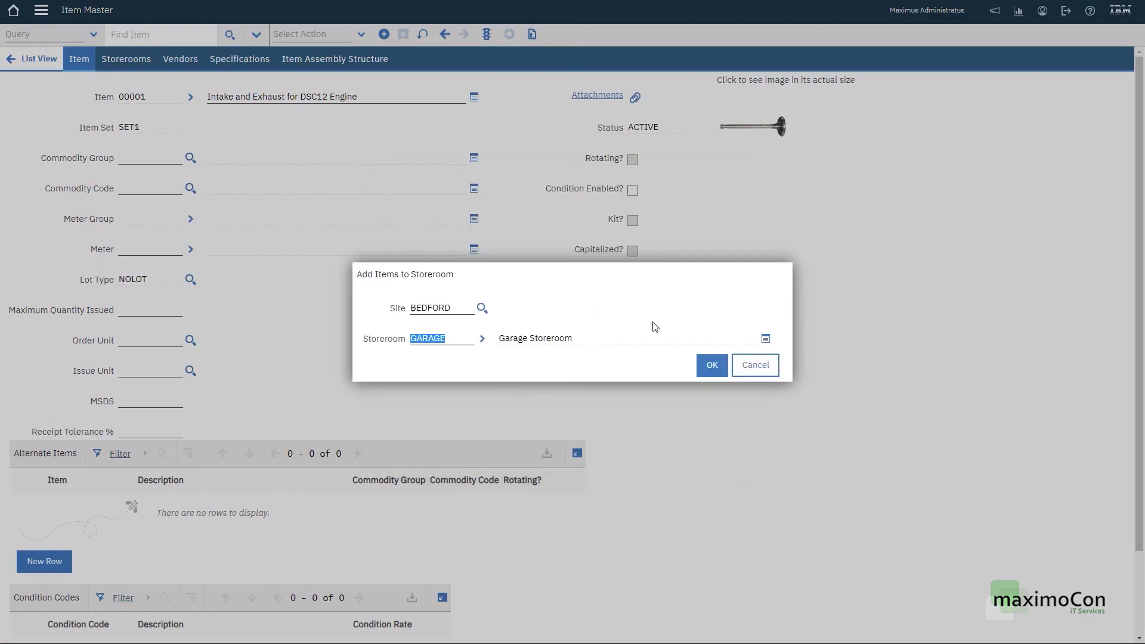
{"action": "left_click", "coordinate": [710, 364]}
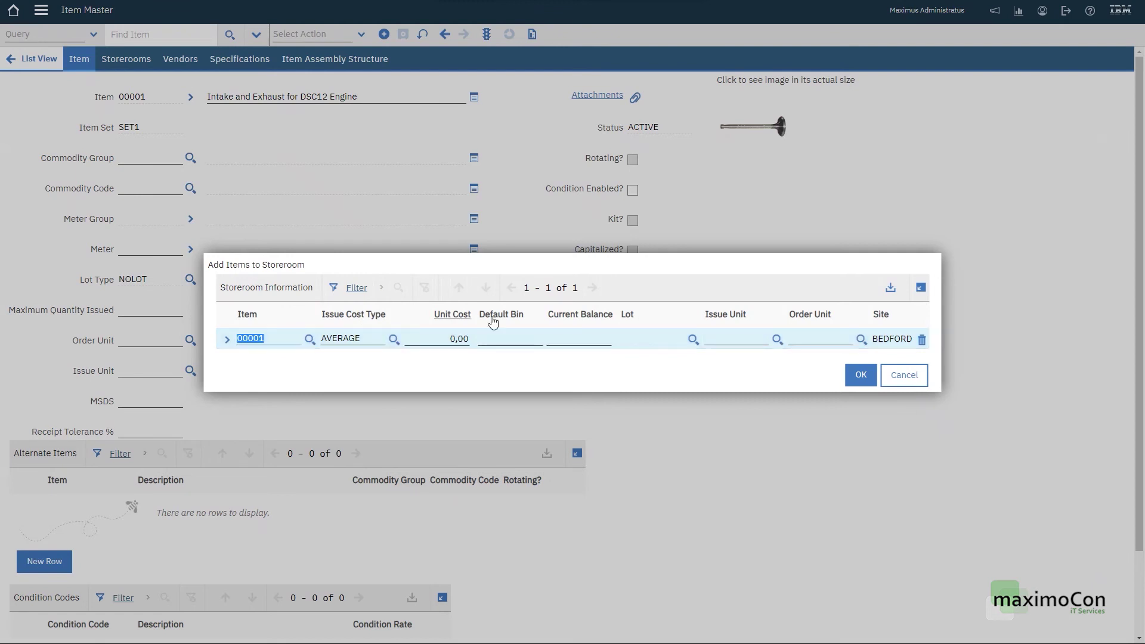
- Stock GARAGE with 100 at unit cost 1,99, issue unit EACH, order unit BOX
{"action": "left_click", "coordinate": [465, 338]}
{"action": "key", "text": "BackSpace"}
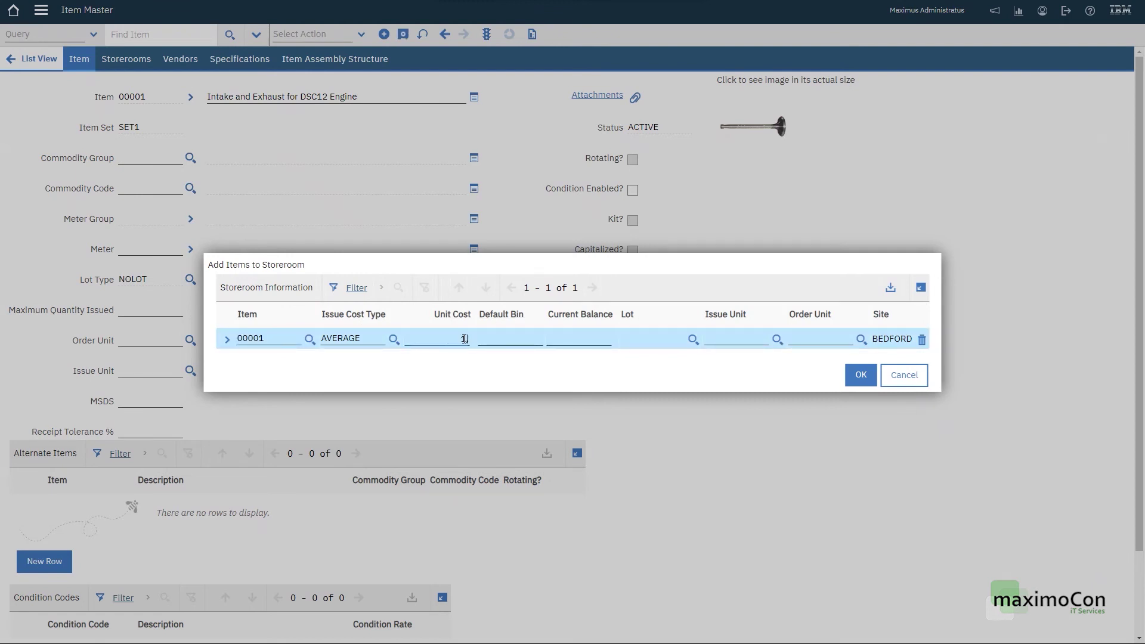
{"action": "type", "text": "1,92"}
{"action": "left_click", "coordinate": [579, 340]}
{"action": "type", "text": "10"}
{"action": "type", "text": "EACH"}
{"action": "left_click", "coordinate": [800, 338]}
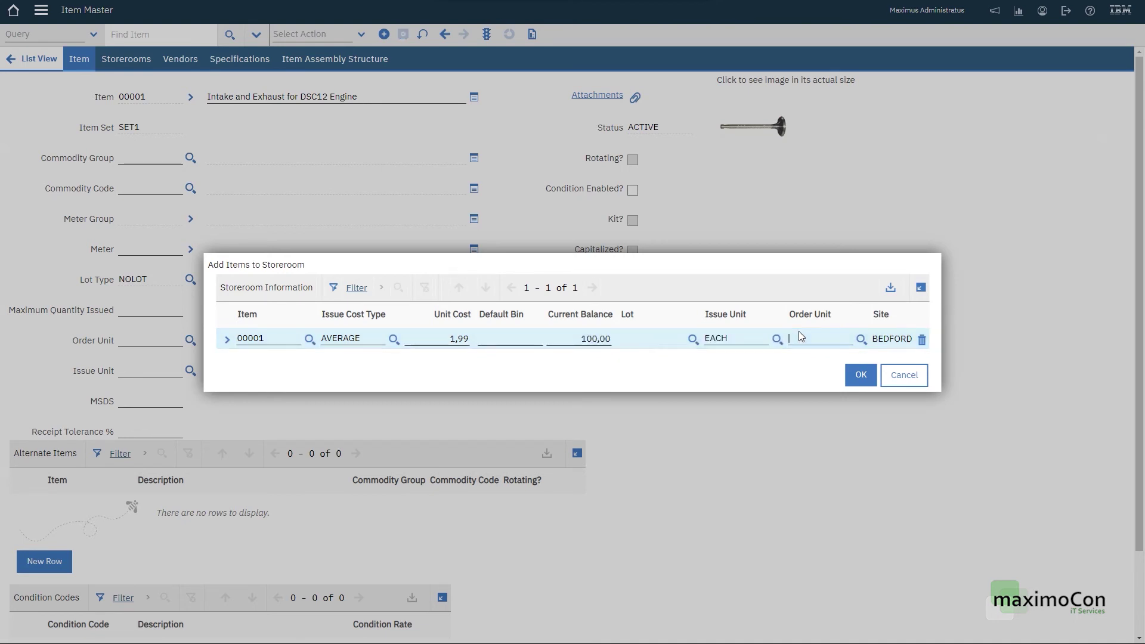
{"action": "type", "text": "box"}
{"action": "left_click", "coordinate": [861, 374]}
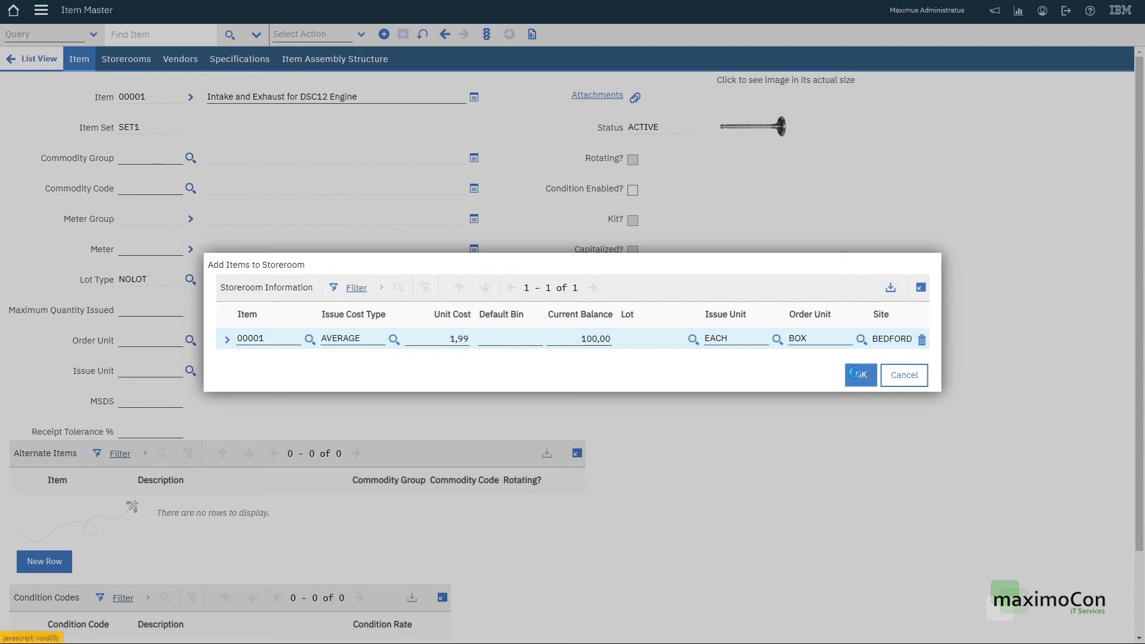
{"action": "left_click", "coordinate": [864, 277]}
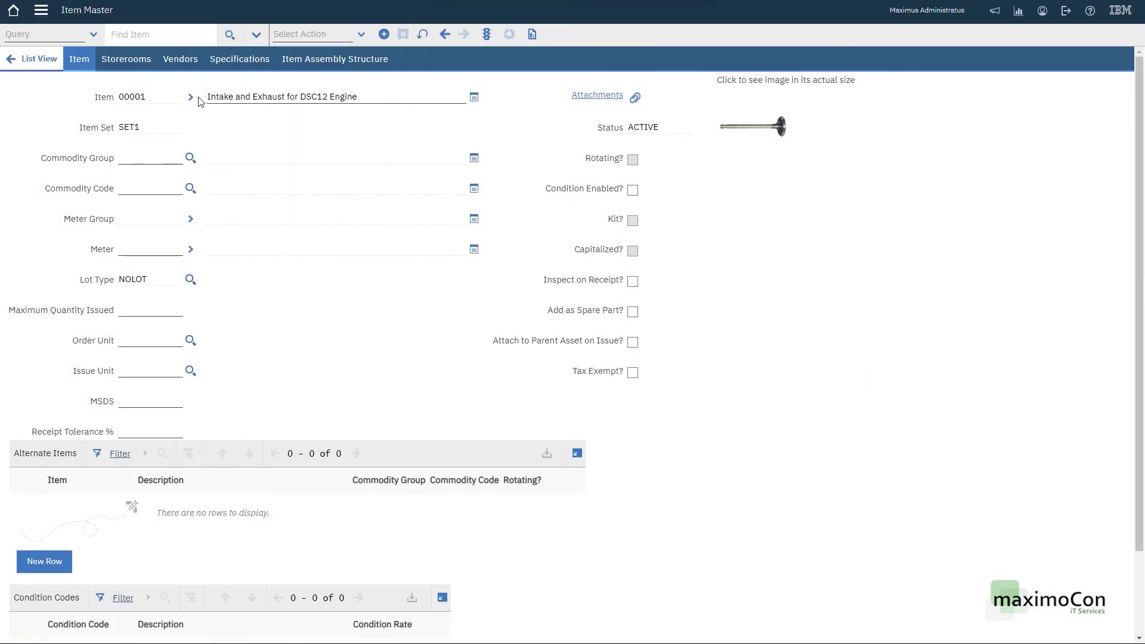
{"action": "double_click", "coordinate": [132, 96]}
{"action": "key", "text": "ctrl+c"}
- Filter the Inventory application by item 00001 to list its CENTRAL and GARAGE records
{"action": "left_click", "coordinate": [41, 10]}
{"action": "mouse_move", "coordinate": [64, 195]}
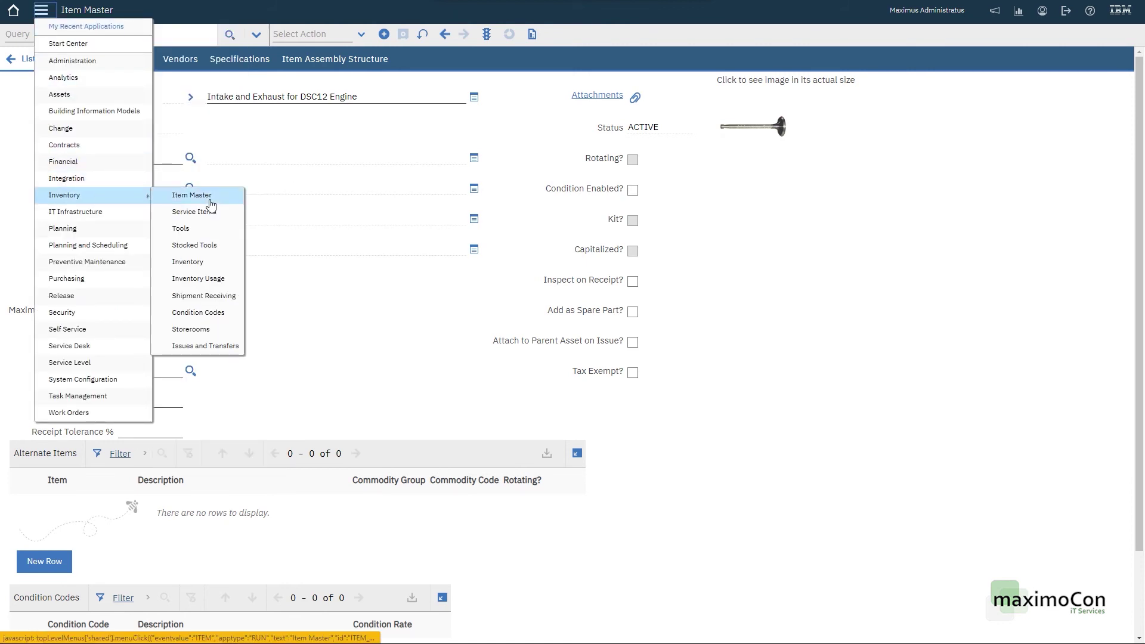
{"action": "left_click", "coordinate": [223, 268]}
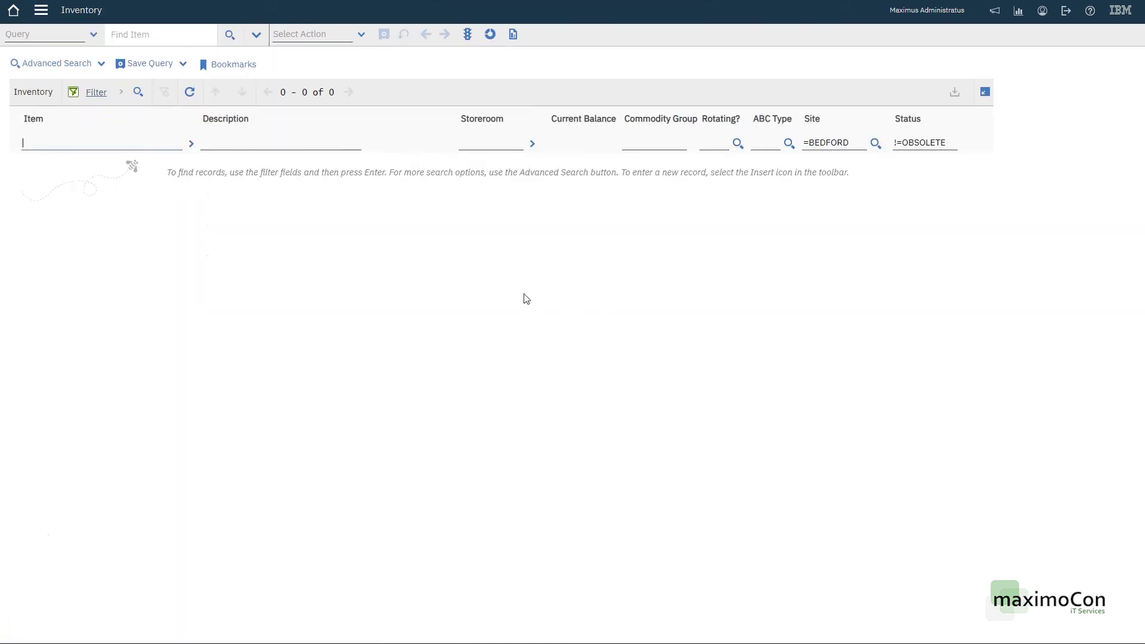
{"action": "key", "text": "ctrl+v"}
{"action": "key", "text": "Return"}
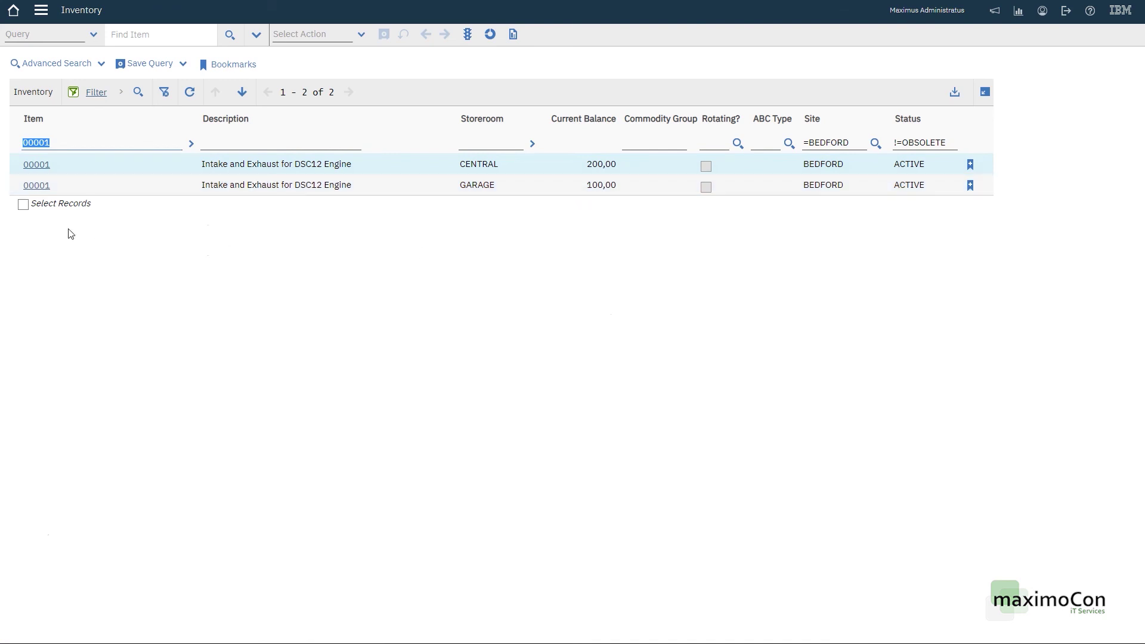
{"action": "left_click", "coordinate": [35, 164]}
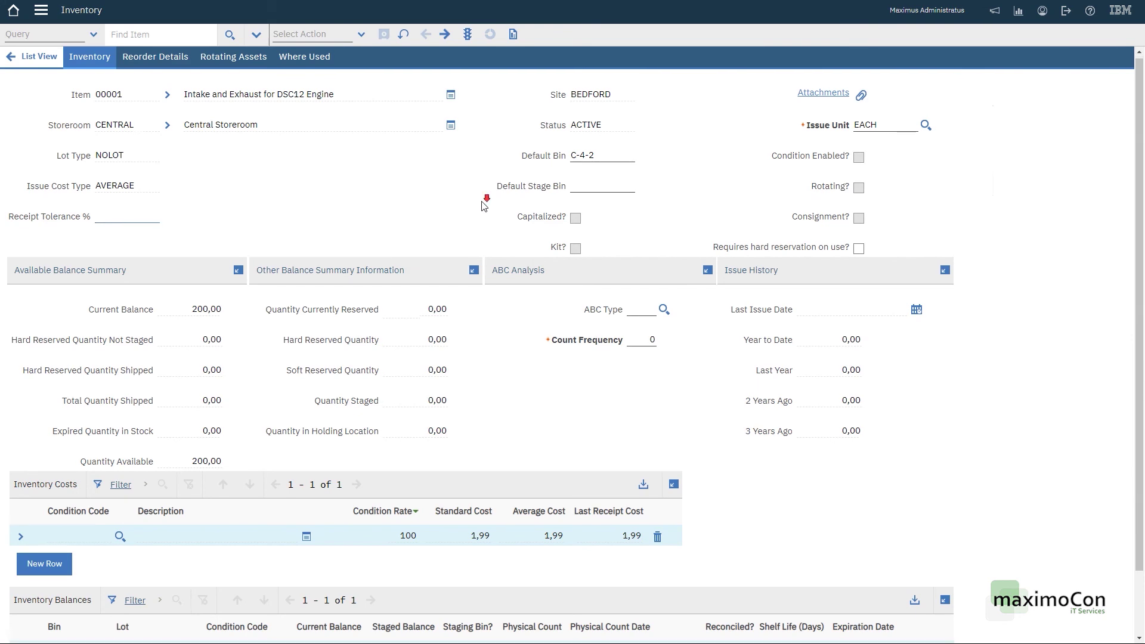
{"action": "scroll", "coordinate": [484, 206], "scroll_direction": "down", "scroll_amount": 1}
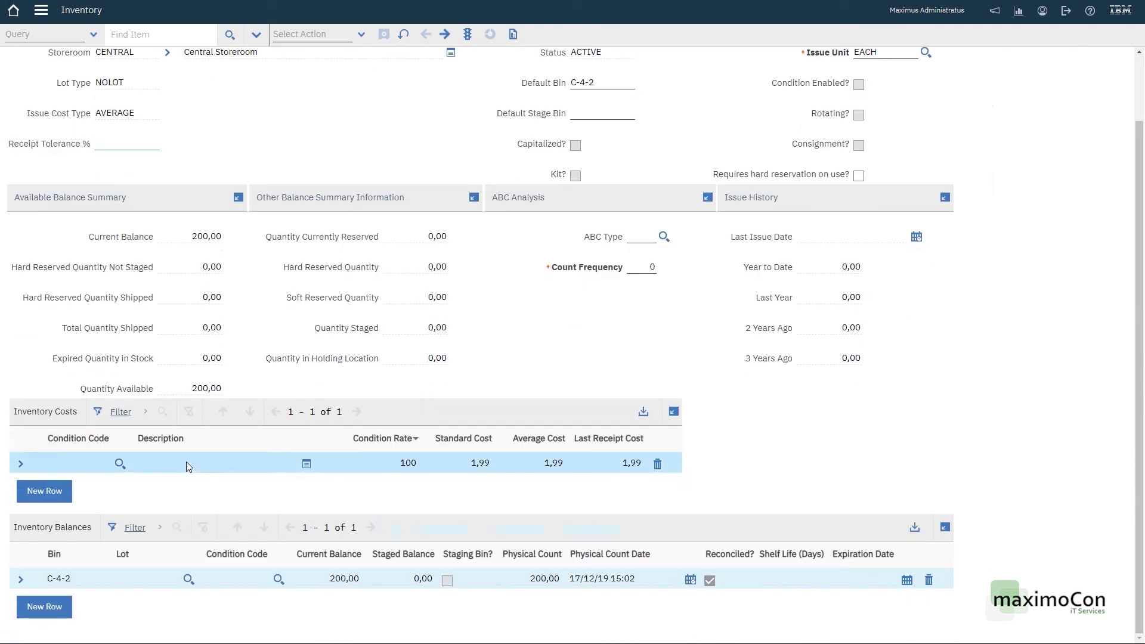
{"action": "scroll", "coordinate": [518, 461], "scroll_direction": "up", "scroll_amount": 1}
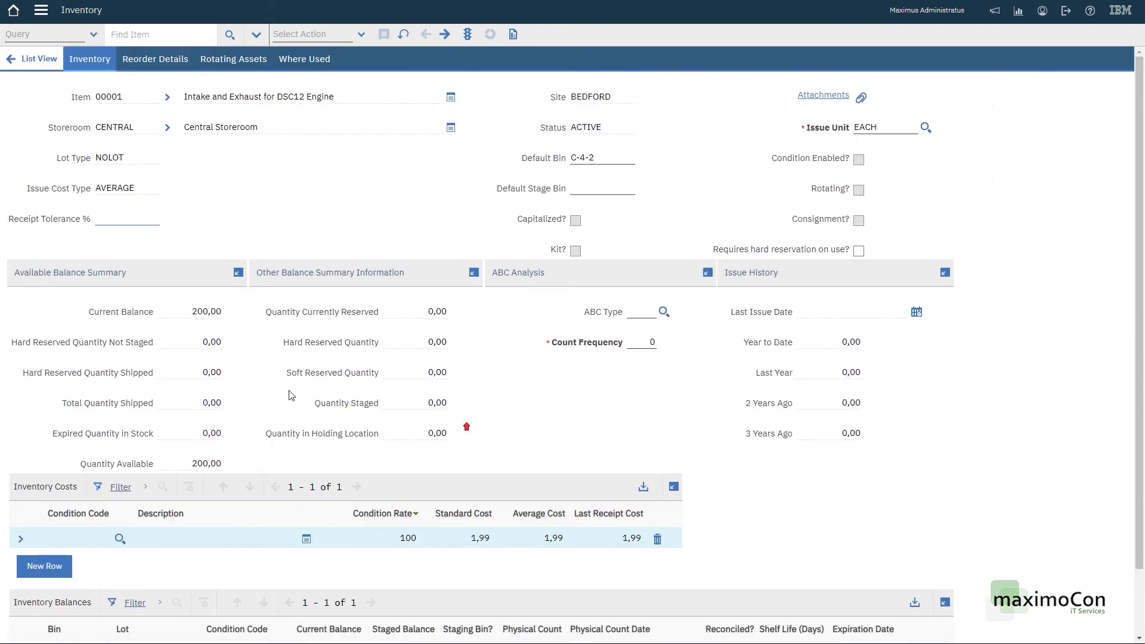
{"action": "double_click", "coordinate": [113, 189]}
{"action": "scroll", "coordinate": [511, 409], "scroll_direction": "down", "scroll_amount": 1}
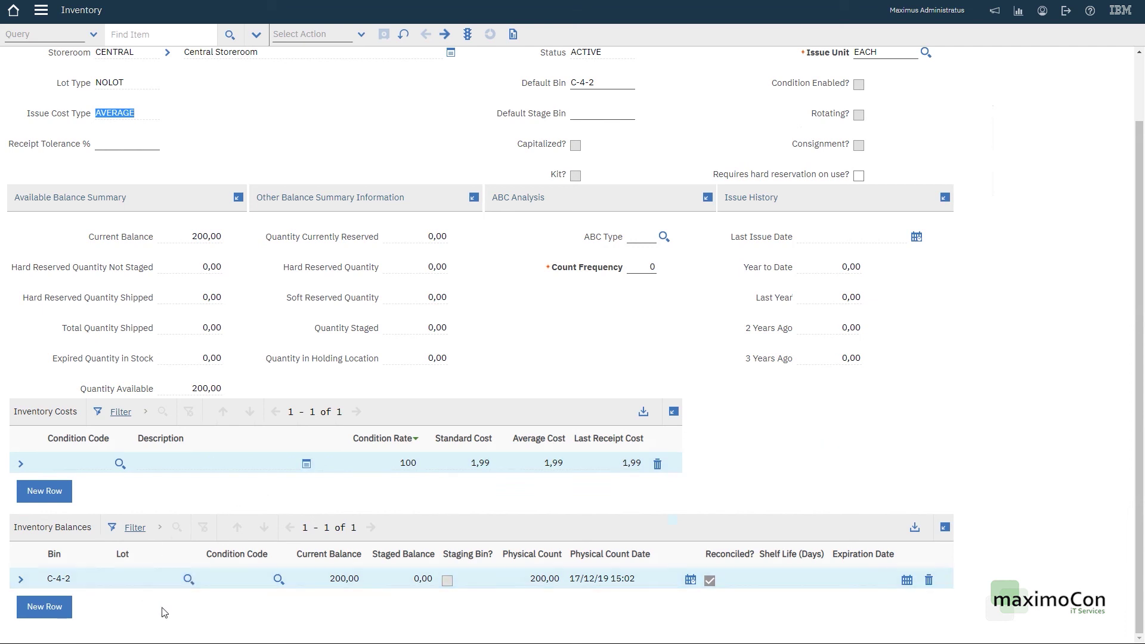
{"action": "left_click", "coordinate": [21, 580]}
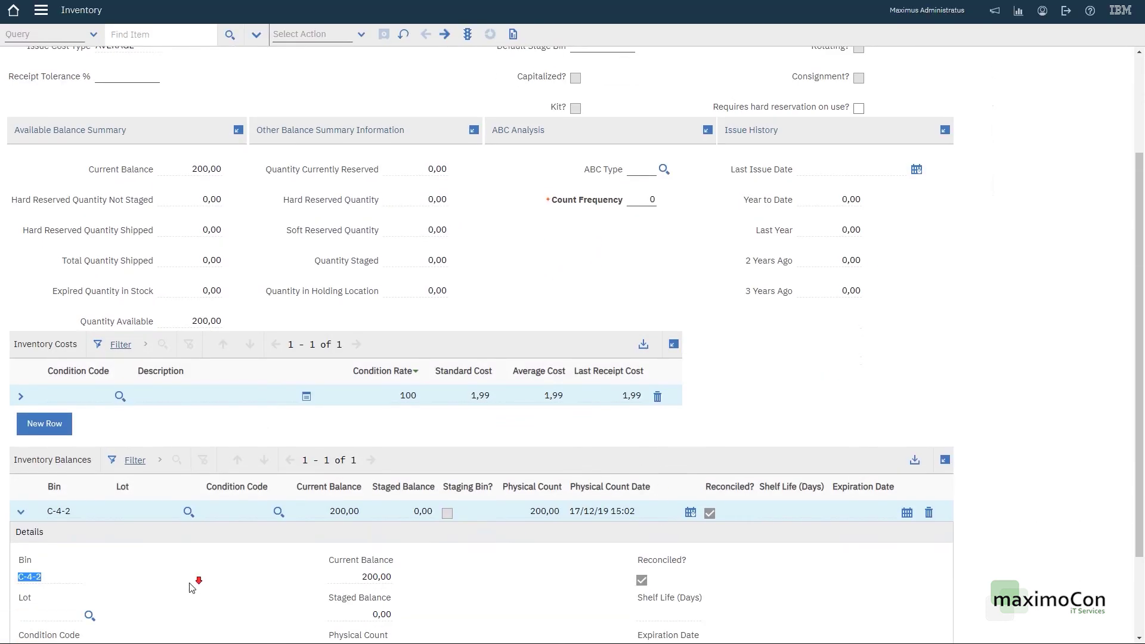